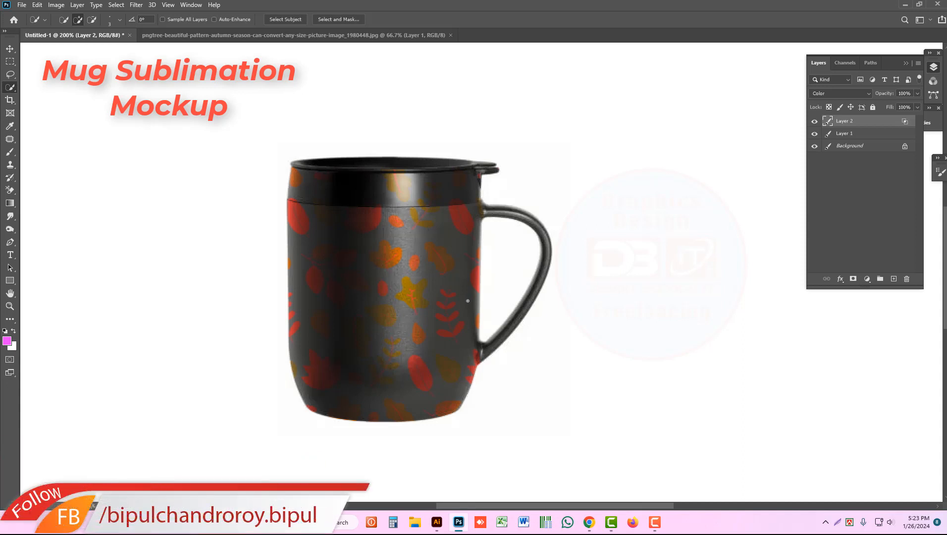
# Step: Toggle the visibility of Layer 2 and Layer 1 to compare the mug with and without the leaf pattern
pyautogui.click(814, 121)
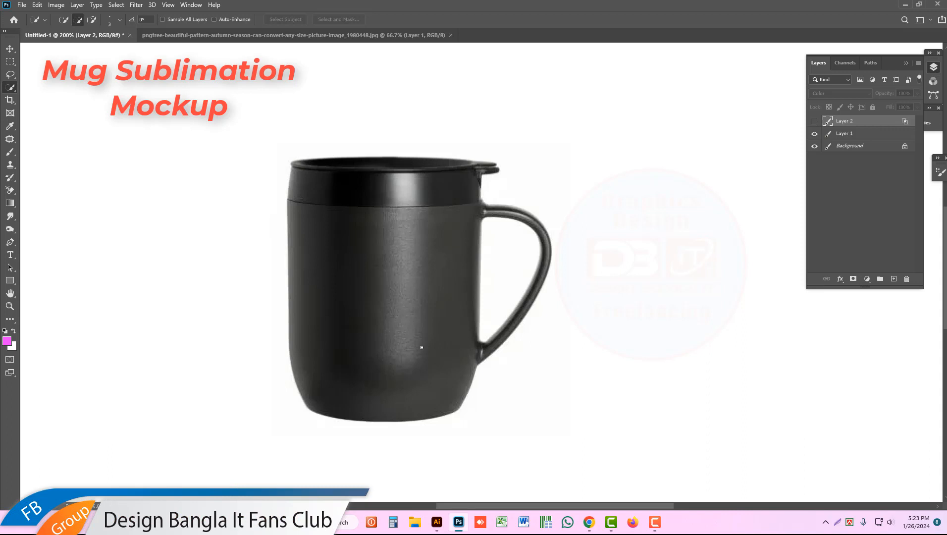
pyautogui.click(815, 122)
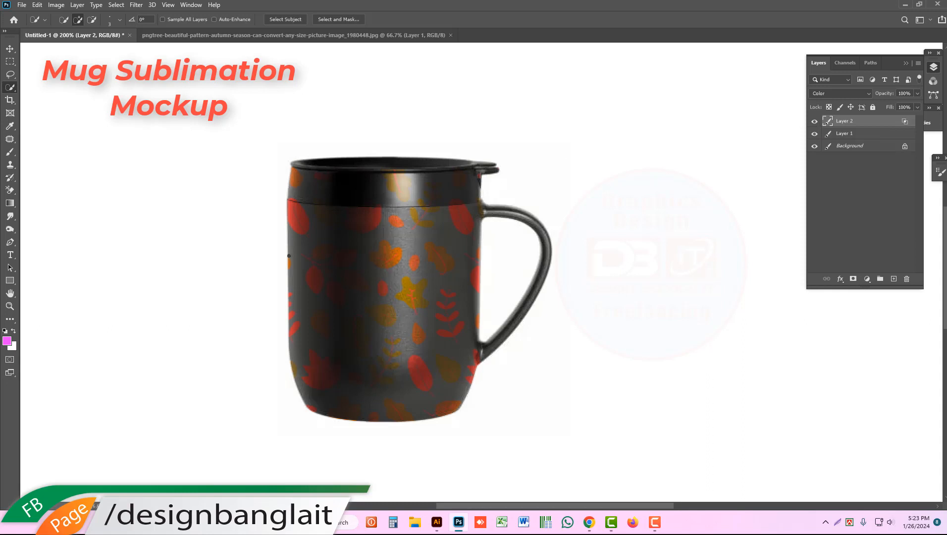
pyautogui.click(815, 121)
pyautogui.click(815, 121)
pyautogui.click(814, 121)
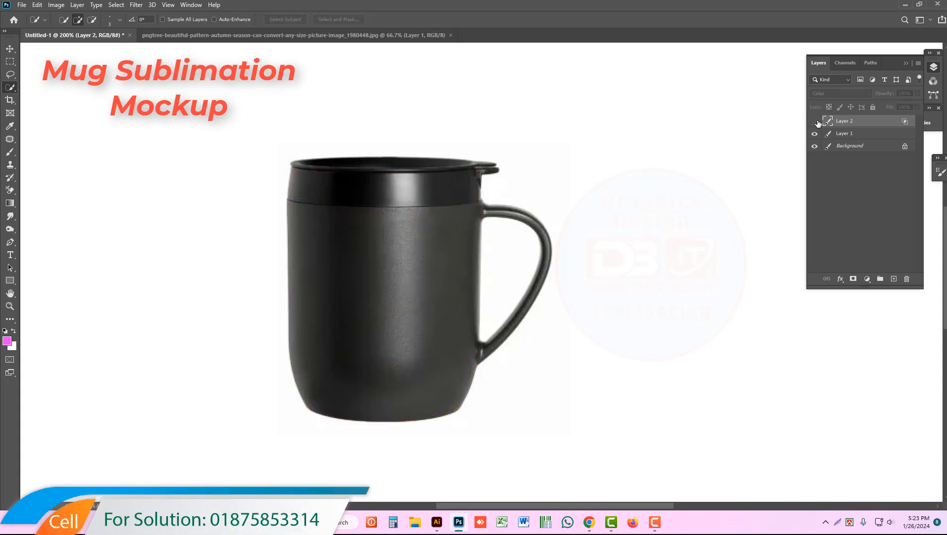
pyautogui.click(815, 121)
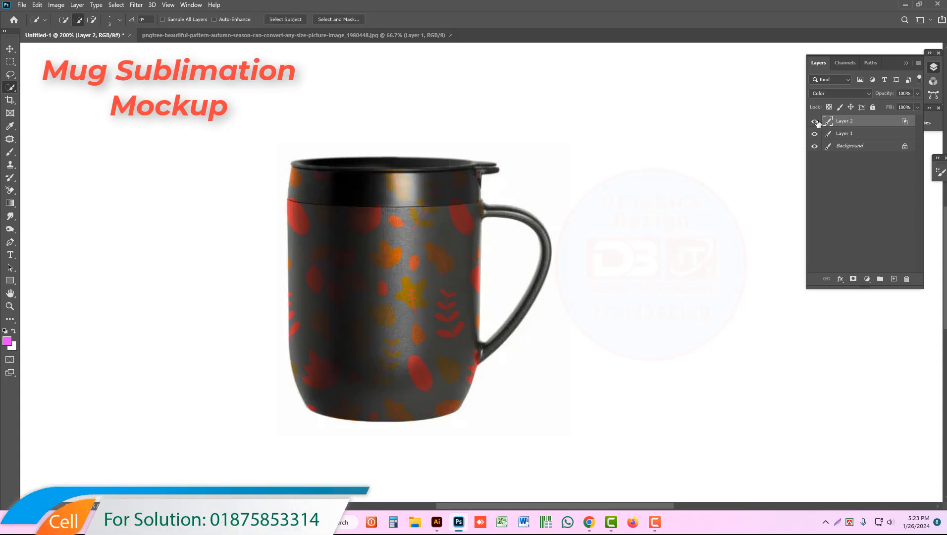
pyautogui.click(815, 135)
pyautogui.click(815, 135)
pyautogui.click(815, 135)
pyautogui.click(815, 135)
pyautogui.click(815, 122)
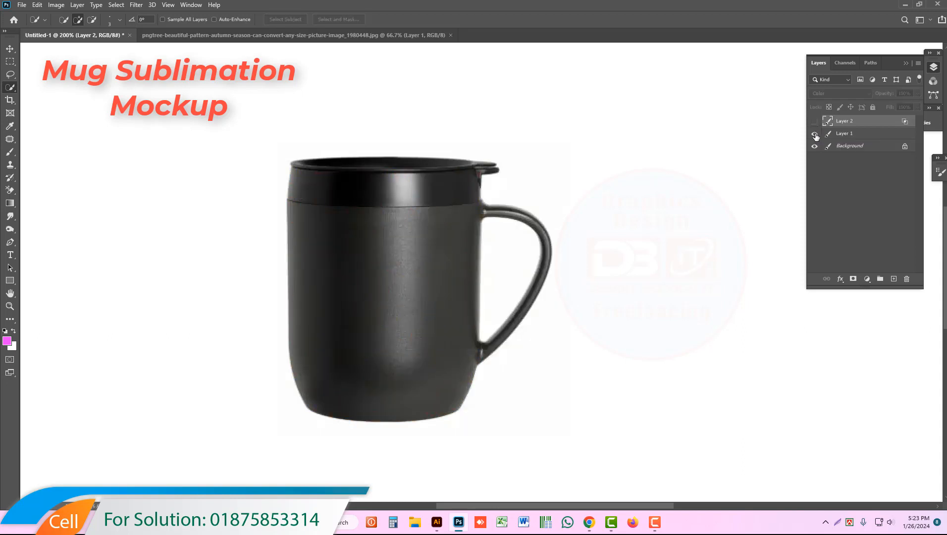
pyautogui.click(815, 133)
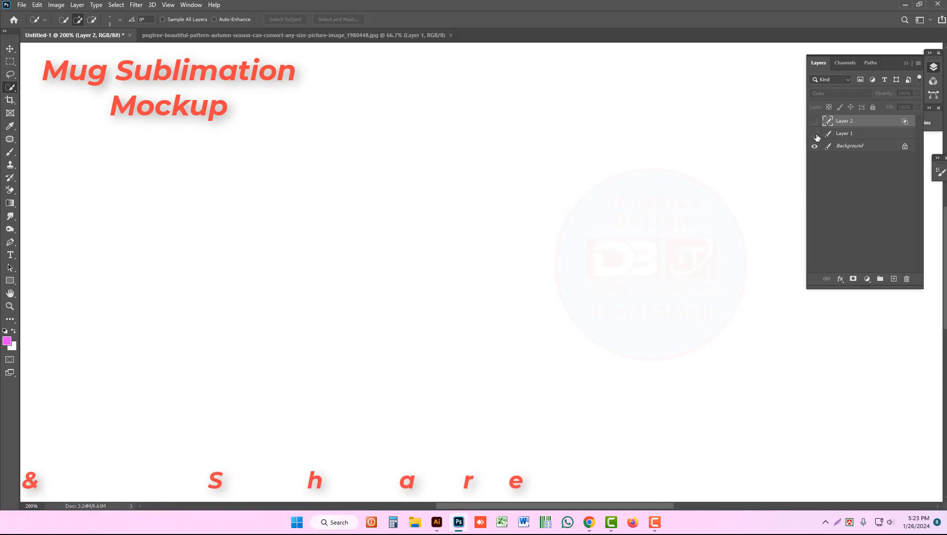
pyautogui.click(815, 133)
pyautogui.click(815, 121)
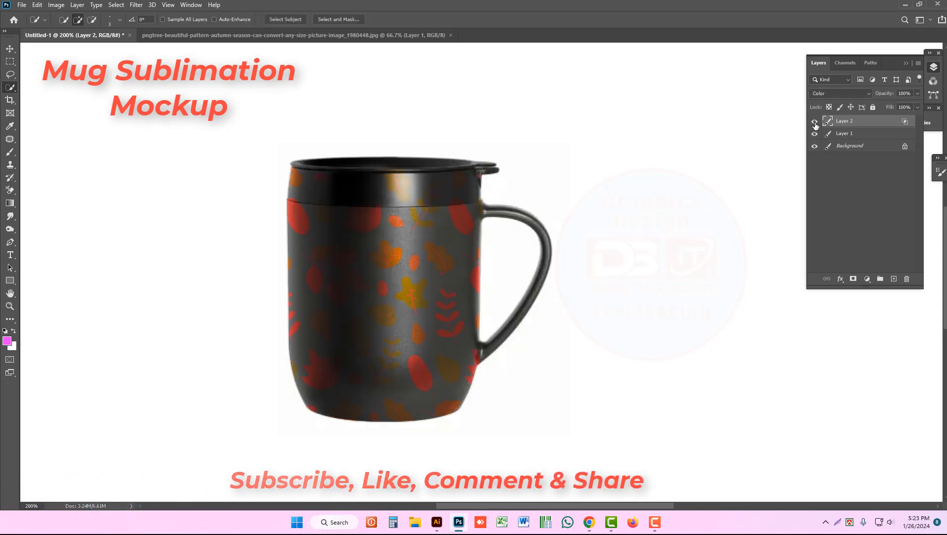
pyautogui.click(816, 122)
pyautogui.click(815, 121)
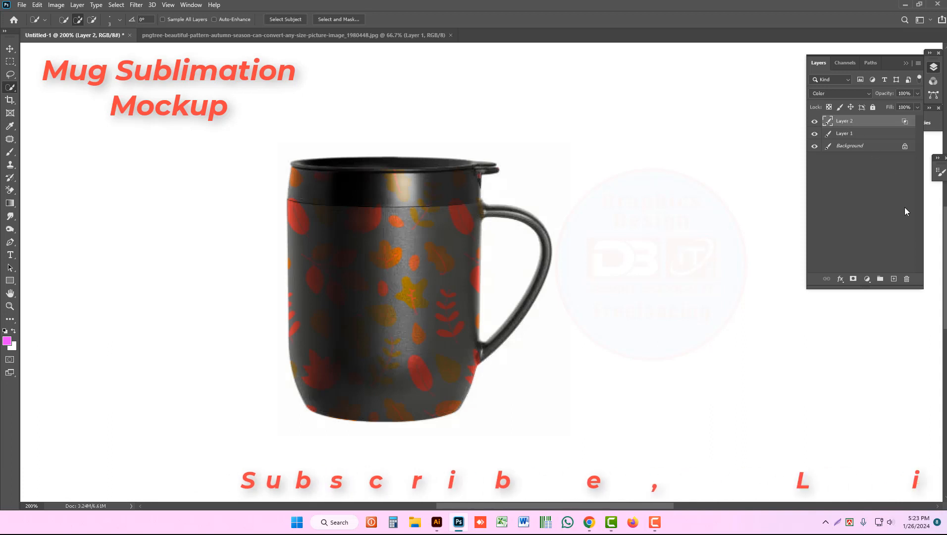
# Step: Delete the existing pattern layer, Layer 2, and check Layer 1 by toggling its visibility off and on
pyautogui.click(907, 278)
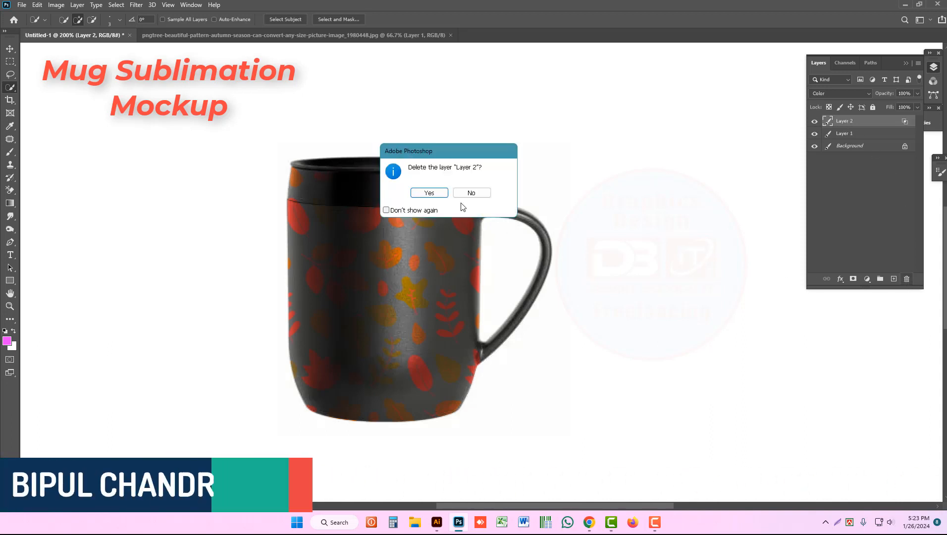
pyautogui.click(433, 196)
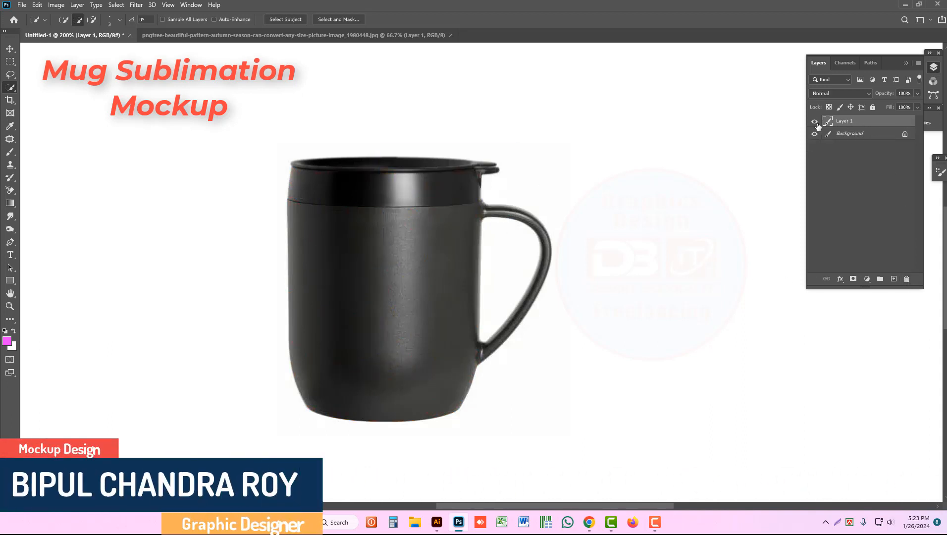
pyautogui.click(816, 122)
pyautogui.click(817, 124)
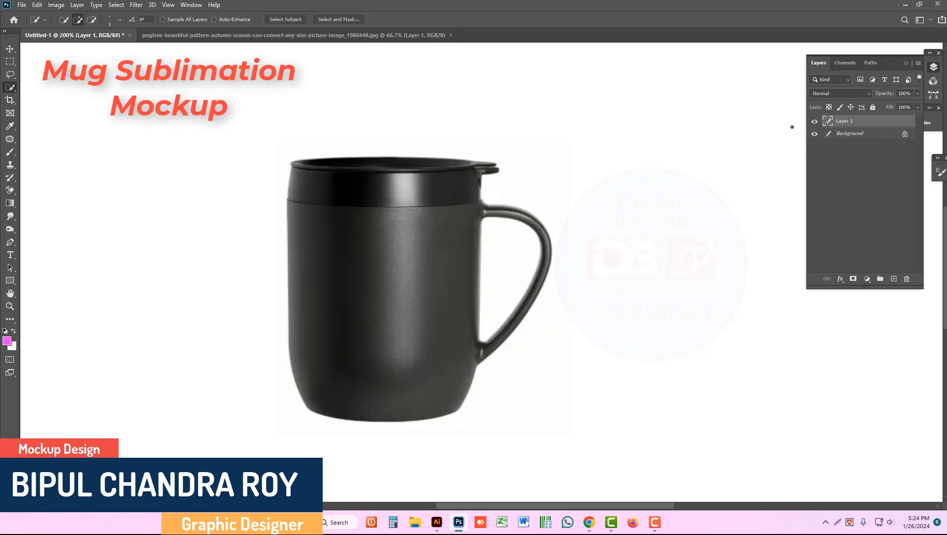
# Step: Switch to Chrome and view the Pngtree autumn leaf pattern in the "leaf alpona" image results
pyautogui.click(589, 523)
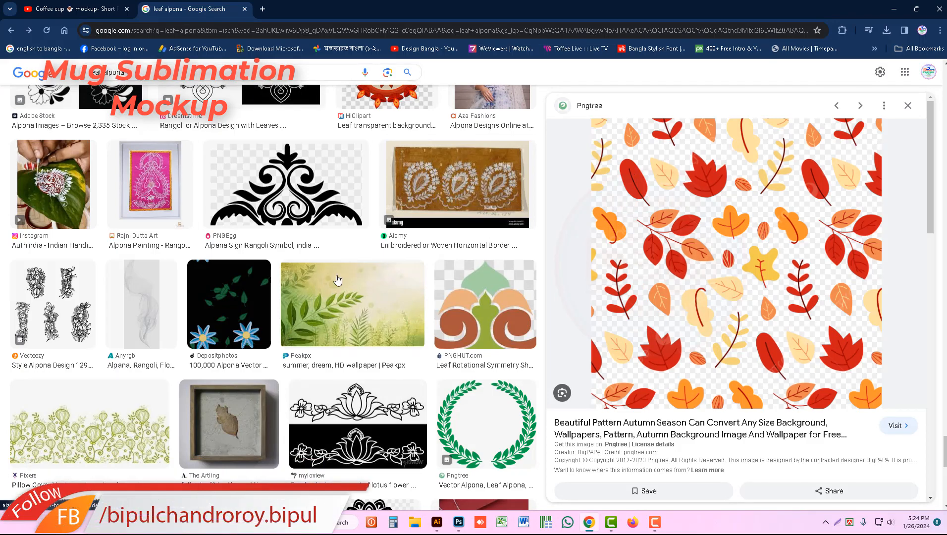
pyautogui.scroll(-10, 329, 307)
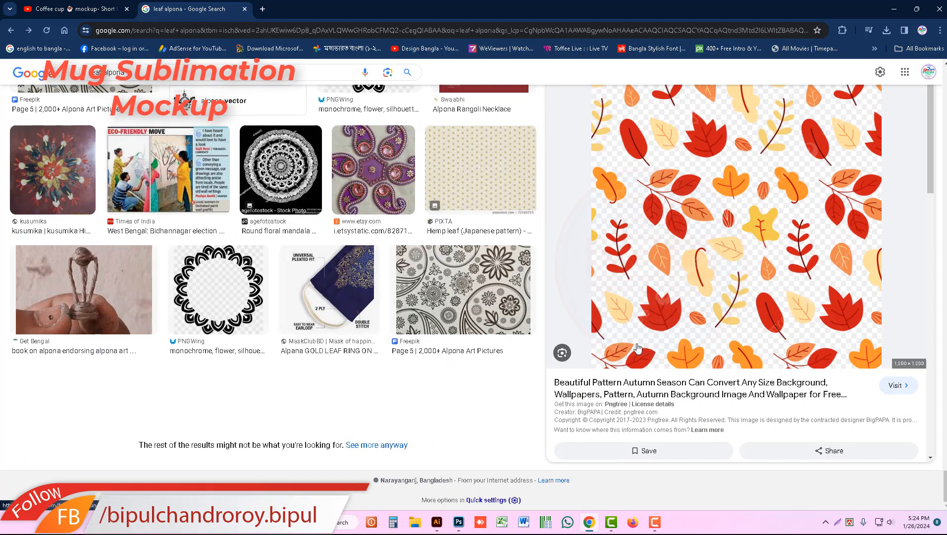
pyautogui.scroll(5, 528, 343)
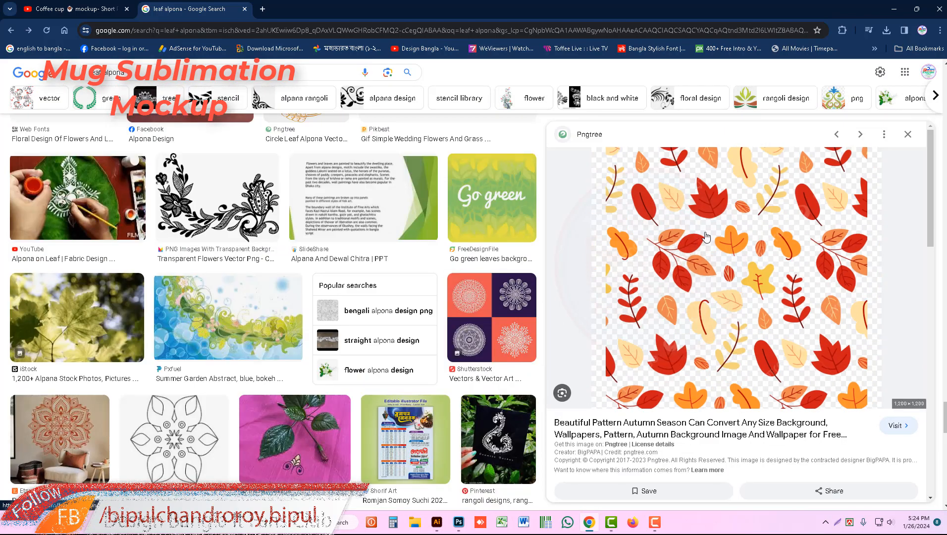
pyautogui.rightClick(706, 237)
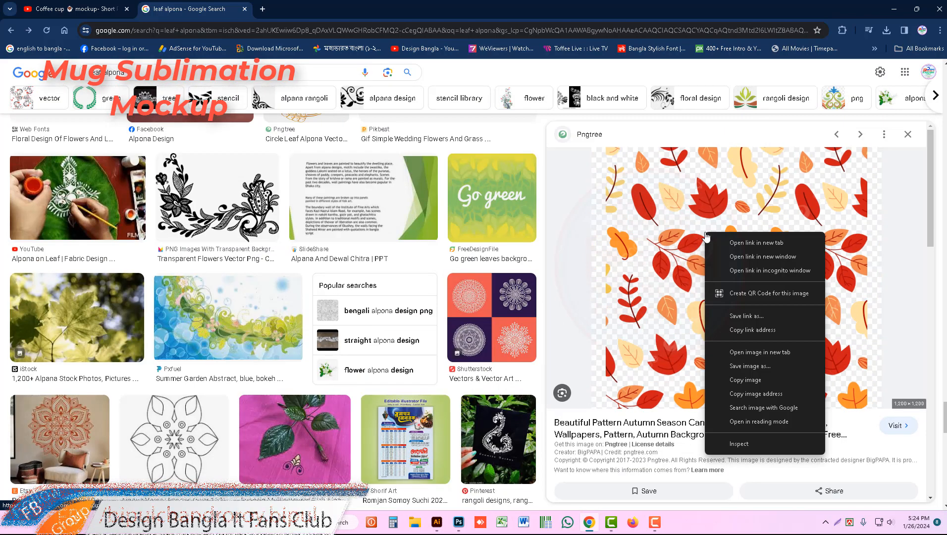
pyautogui.click(895, 9)
# Step: Copy the autumn leaf pattern from the pngtree image document onto the mug in Untitled-1 with the Move tool
pyautogui.click(333, 35)
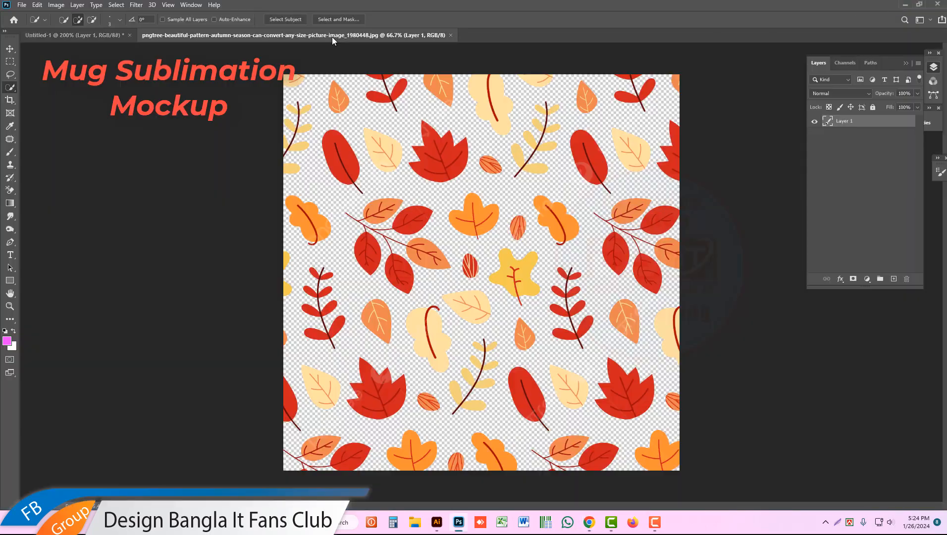
pyautogui.click(10, 48)
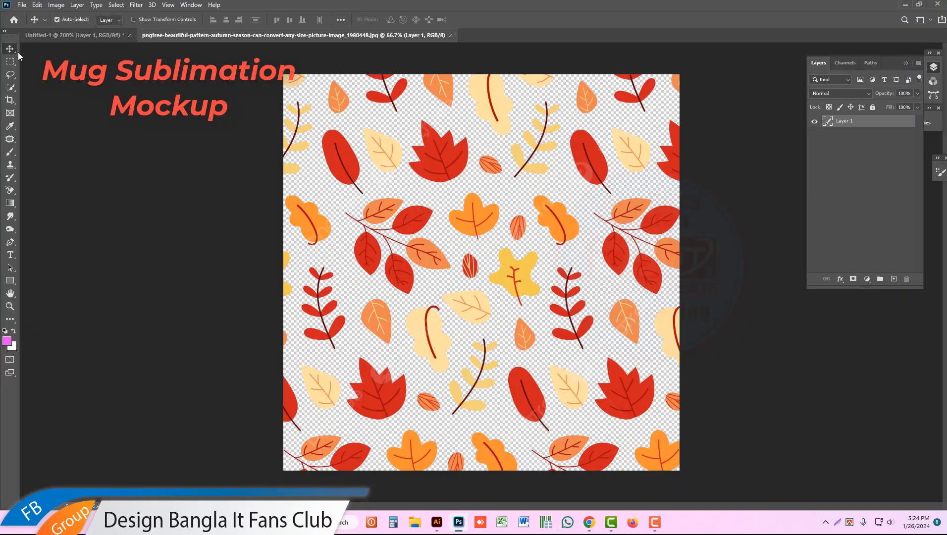
pyautogui.moveTo(344, 137); pyautogui.dragTo(261, 151)
pyautogui.moveTo(344, 239); pyautogui.dragTo(344, 238)
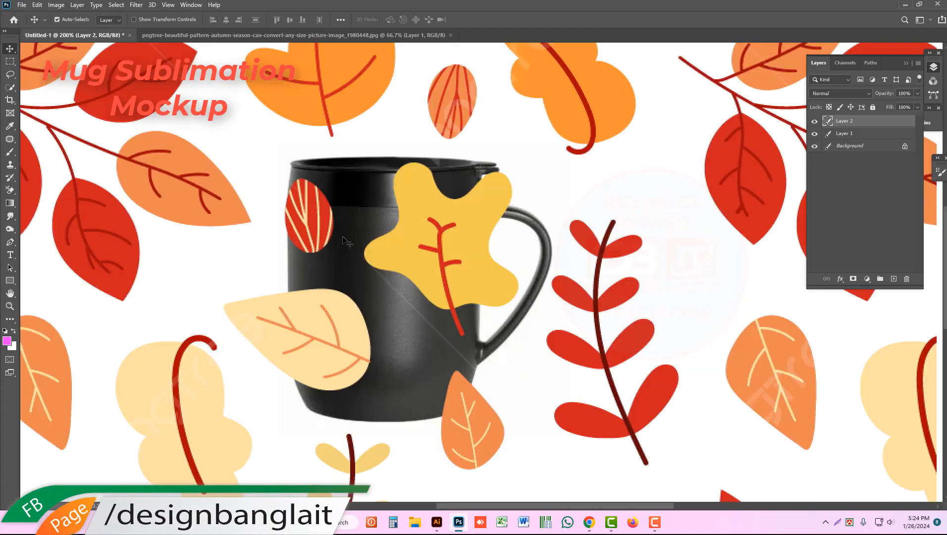
# Step: Scale the leaf pattern down proportionally to about 22.17% and position it over the mug body
pyautogui.keyDown('ctrl'); pyautogui.keyDown('alt'); pyautogui.click(519, 260); pyautogui.keyUp('alt'); pyautogui.keyUp('ctrl')
pyautogui.keyDown('ctrl'); pyautogui.keyDown('alt'); pyautogui.click(519, 261); pyautogui.keyUp('alt'); pyautogui.keyUp('ctrl')
pyautogui.keyDown('ctrl'); pyautogui.keyDown('alt'); pyautogui.click(519, 260); pyautogui.keyUp('alt'); pyautogui.keyUp('ctrl')
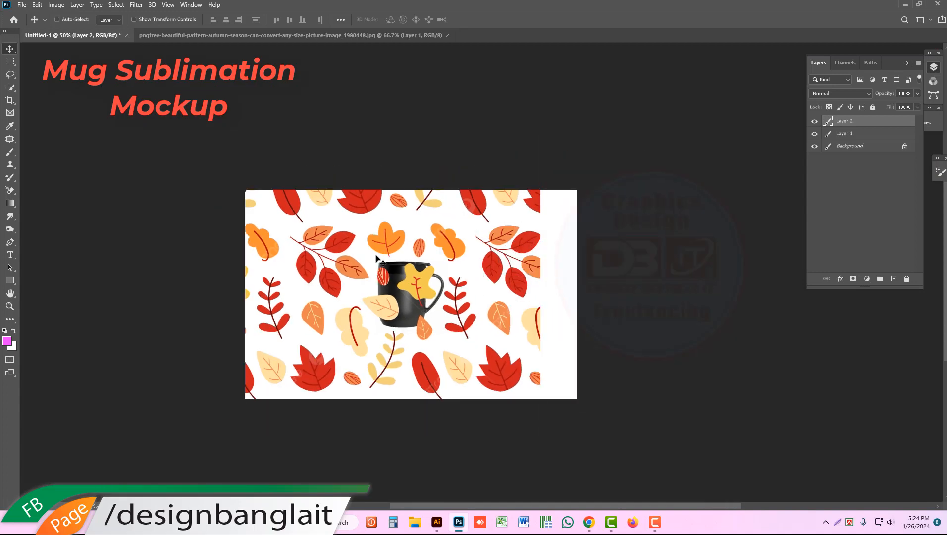
pyautogui.hotkey('ctrl', 't')
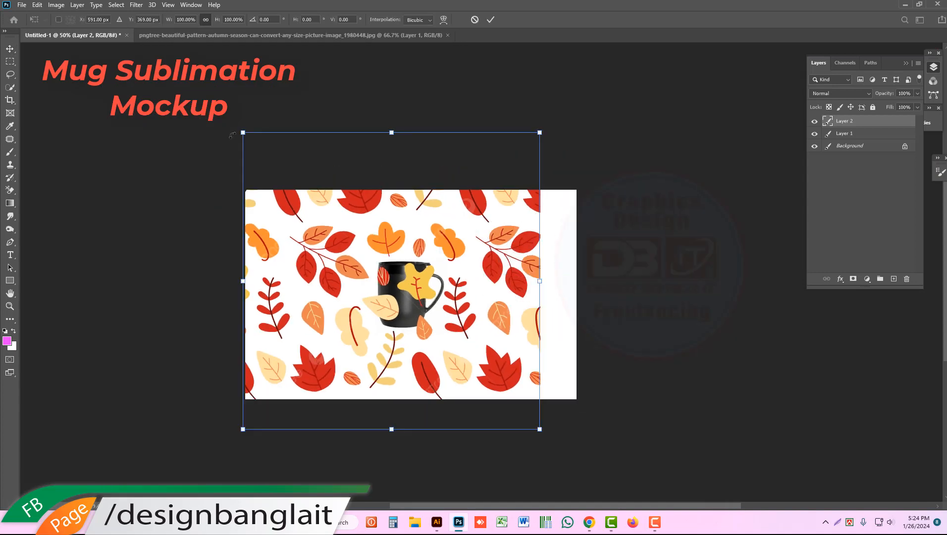
pyautogui.moveTo(540, 132); pyautogui.dragTo(402, 266)
pyautogui.moveTo(349, 327); pyautogui.dragTo(411, 290)
pyautogui.moveTo(465, 395); pyautogui.dragTo(418, 317)
pyautogui.scroll(3, 403, 279)
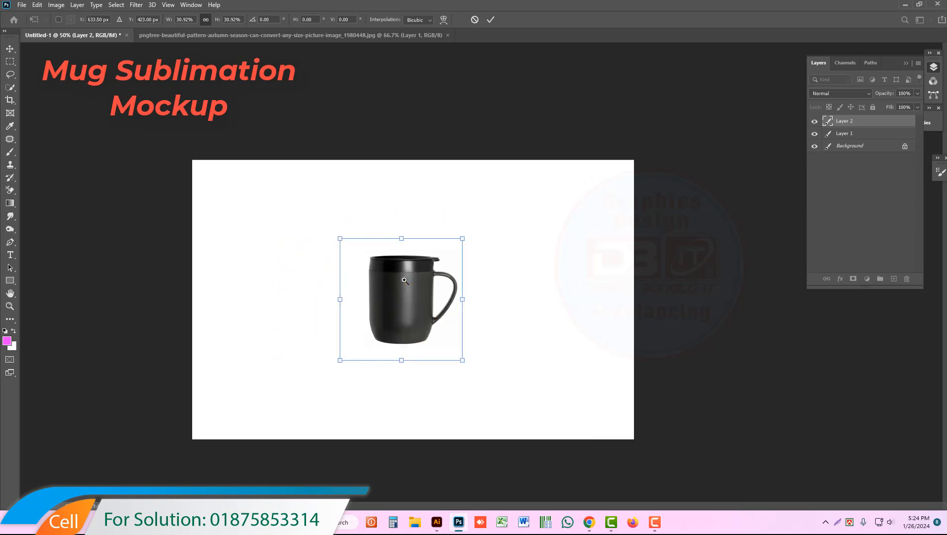
pyautogui.moveTo(539, 289); pyautogui.dragTo(446, 300)
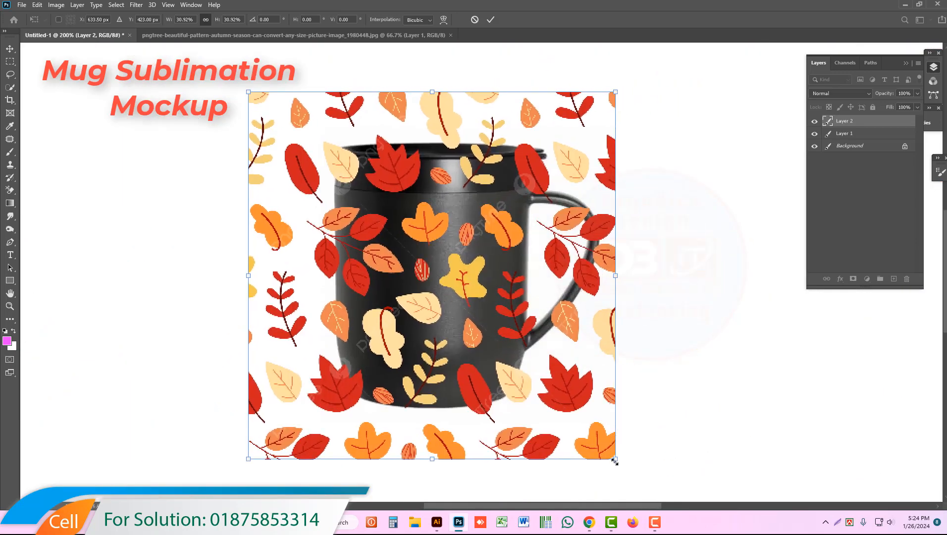
pyautogui.moveTo(615, 460); pyautogui.dragTo(511, 356)
pyautogui.moveTo(461, 287); pyautogui.dragTo(502, 340)
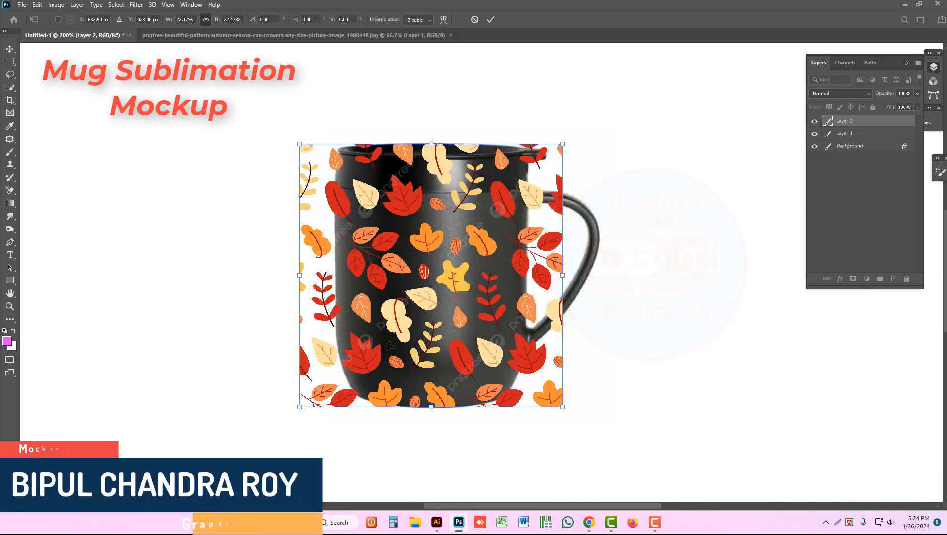
pyautogui.click(491, 19)
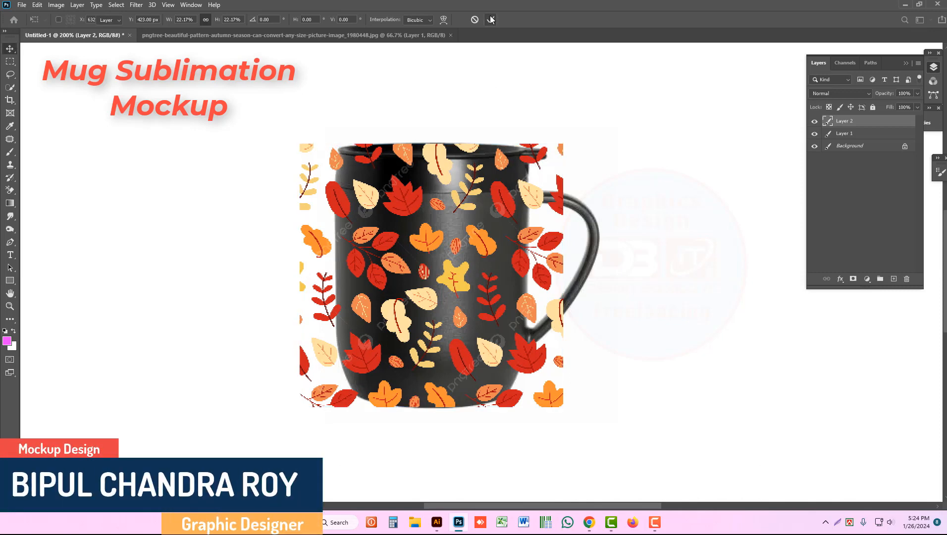
# Step: Hide the leaf pattern on Layer 2 and make the mug's Layer 1 active
pyautogui.click(814, 121)
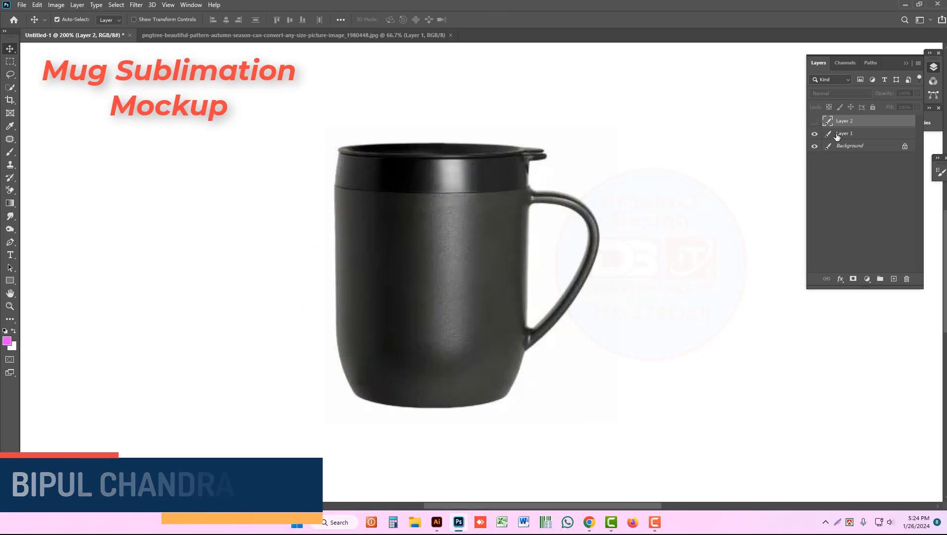
pyautogui.click(834, 135)
pyautogui.click(815, 133)
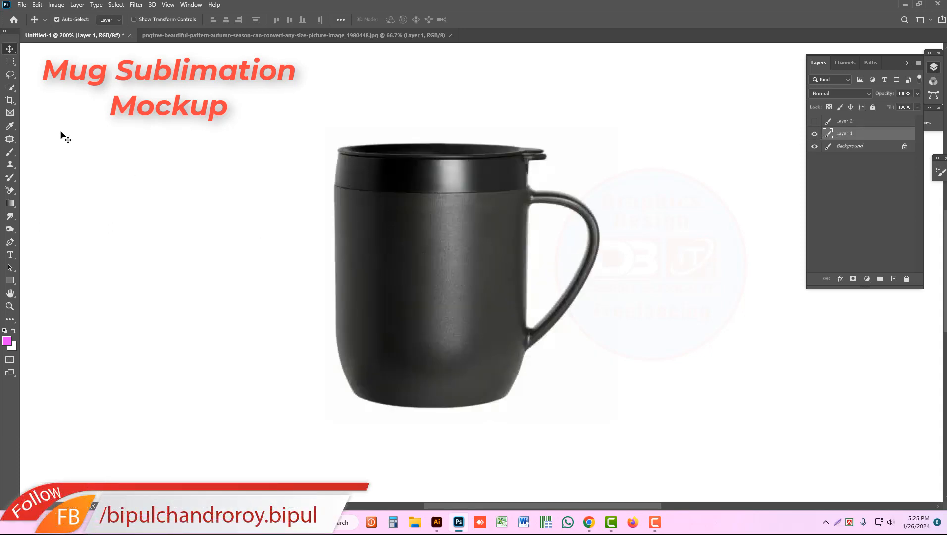
# Step: Select the mug body including its glossy upper band with the Quick Selection tool, leaving out the lid top
pyautogui.click(10, 90)
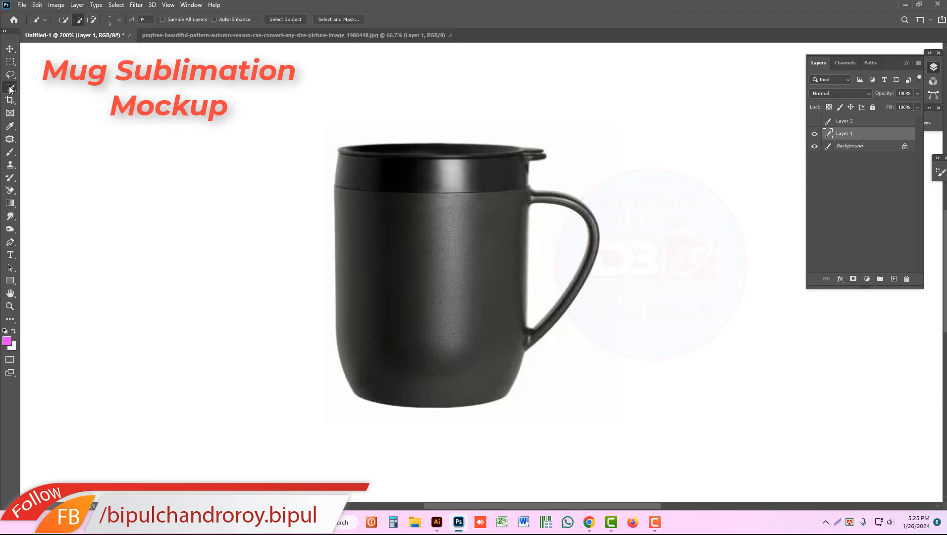
pyautogui.moveTo(370, 382)
pyautogui.mouseDown()
pyautogui.moveTo(357, 315)
pyautogui.moveTo(356, 178)
pyautogui.mouseUp()
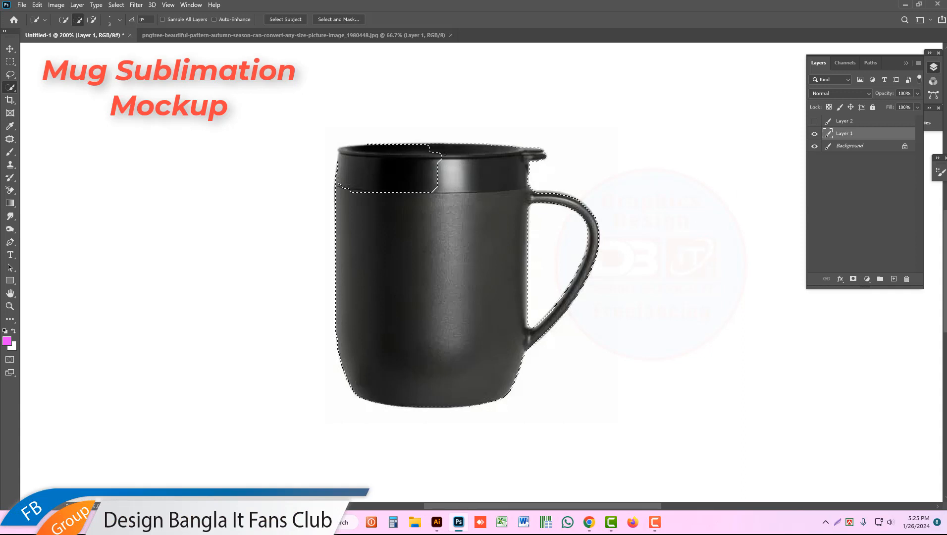
pyautogui.click(512, 177)
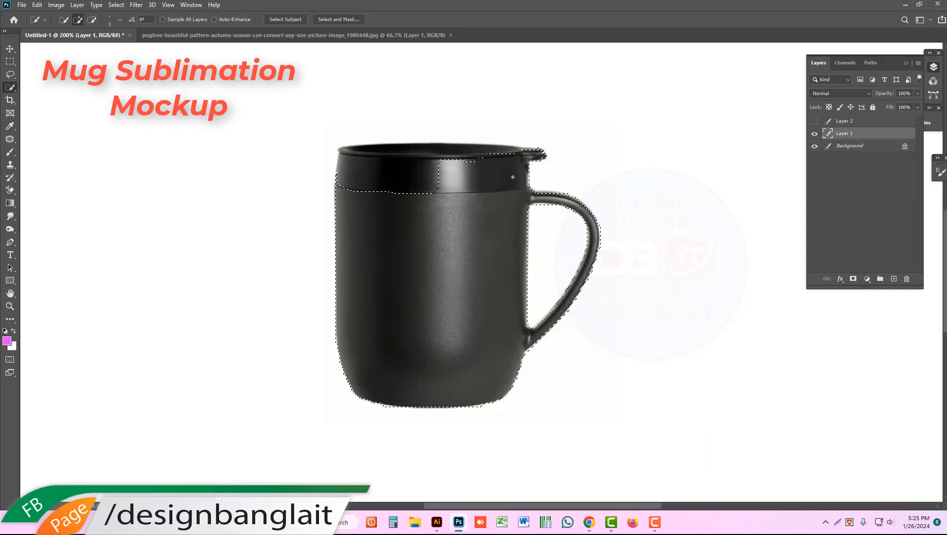
pyautogui.moveTo(349, 164); pyautogui.dragTo(380, 156)
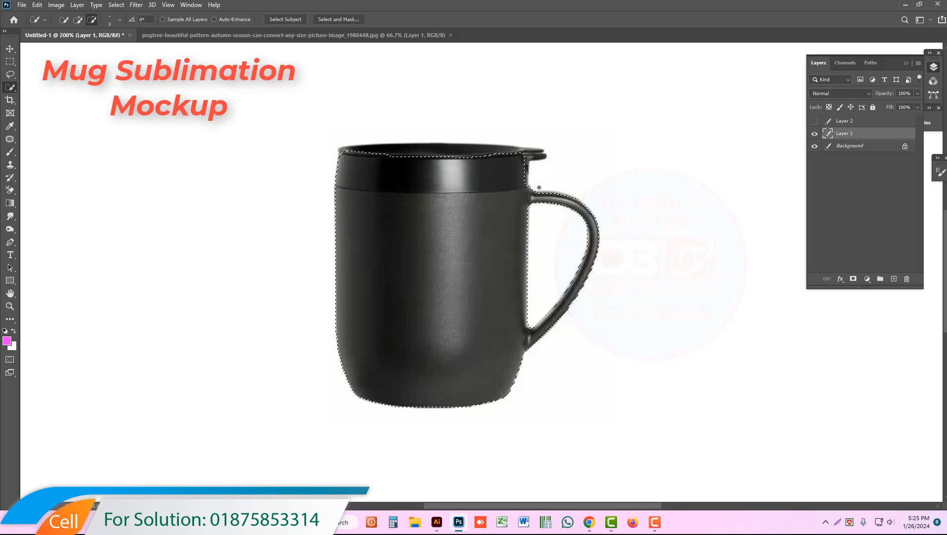
# Step: Subtract the handle from the selection and refine the mug body's edge beside it, undoing the excess subtraction
pyautogui.moveTo(531, 192); pyautogui.dragTo(535, 210)
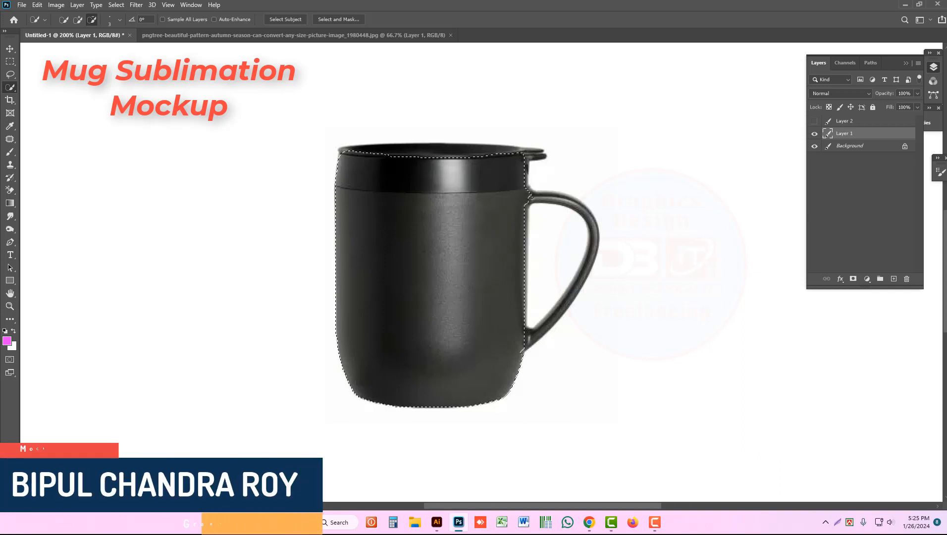
pyautogui.keyDown('alt'); pyautogui.click(527, 184); pyautogui.keyUp('alt')
pyautogui.hotkey('ctrl', 'z')
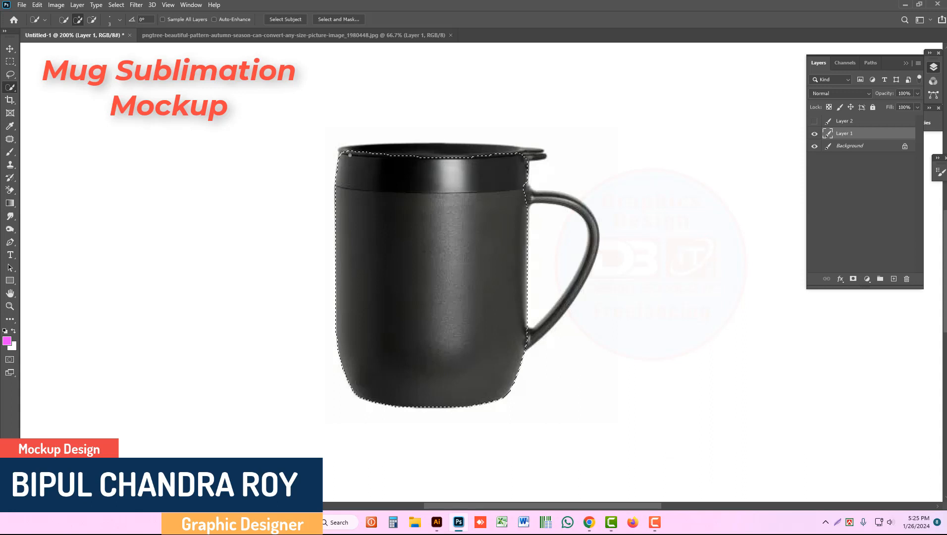
pyautogui.press('alt')
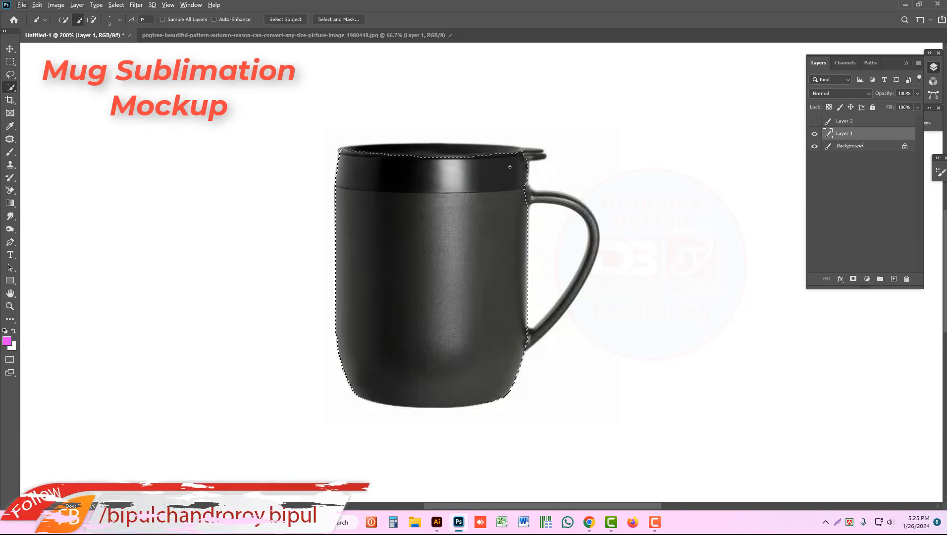
pyautogui.press('alt')
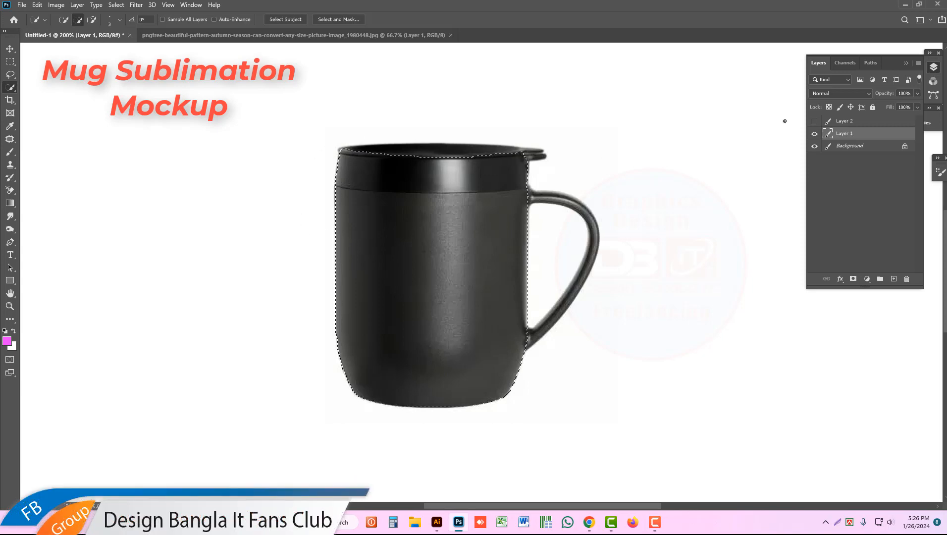
# Step: Toggle the leaf pattern on Layer 2 to check it against the mug selection, leaving it shown, and make Layer 2 active
pyautogui.click(814, 121)
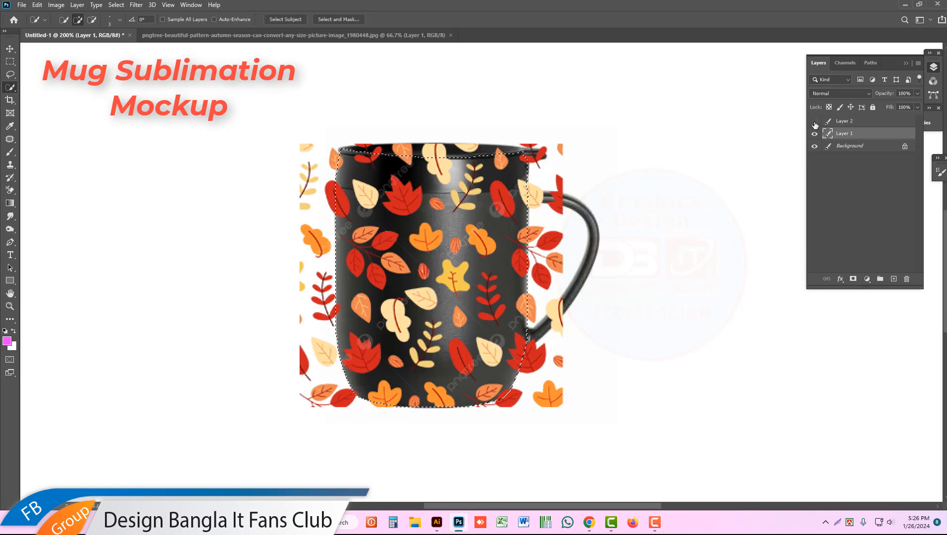
pyautogui.click(815, 122)
pyautogui.click(815, 122)
pyautogui.click(815, 122)
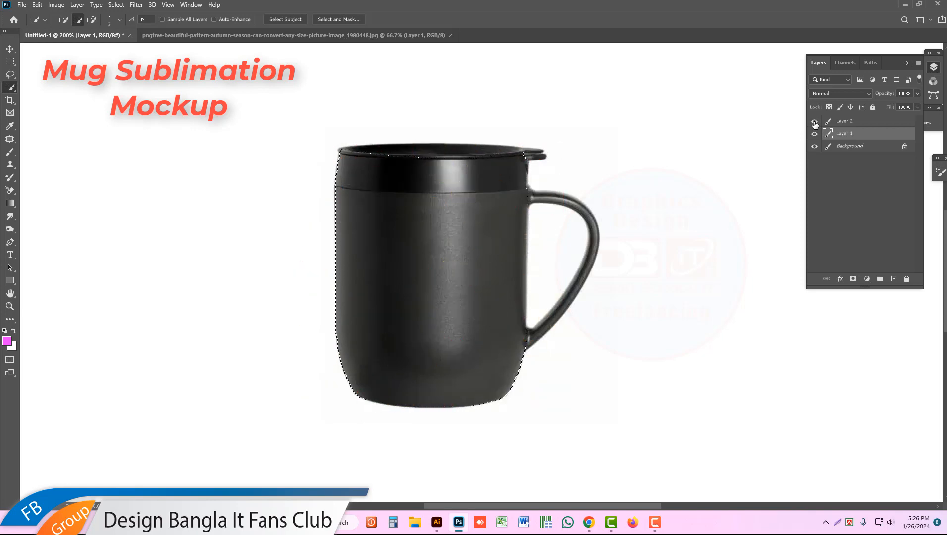
pyautogui.click(815, 122)
pyautogui.click(856, 123)
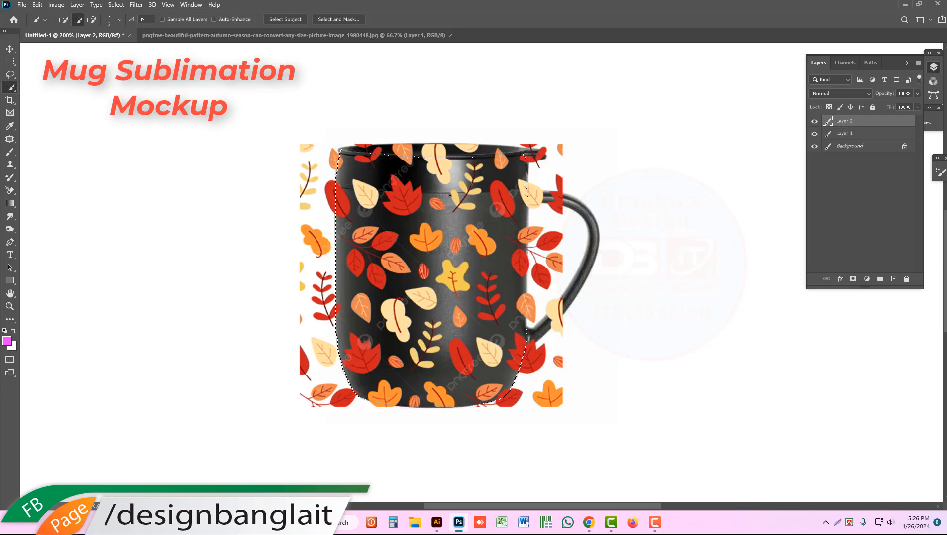
# Step: Invert the mug body selection, delete the leaf pattern outside the body on Layer 2, and set that layer's blend mode to Color
pyautogui.rightClick(459, 171)
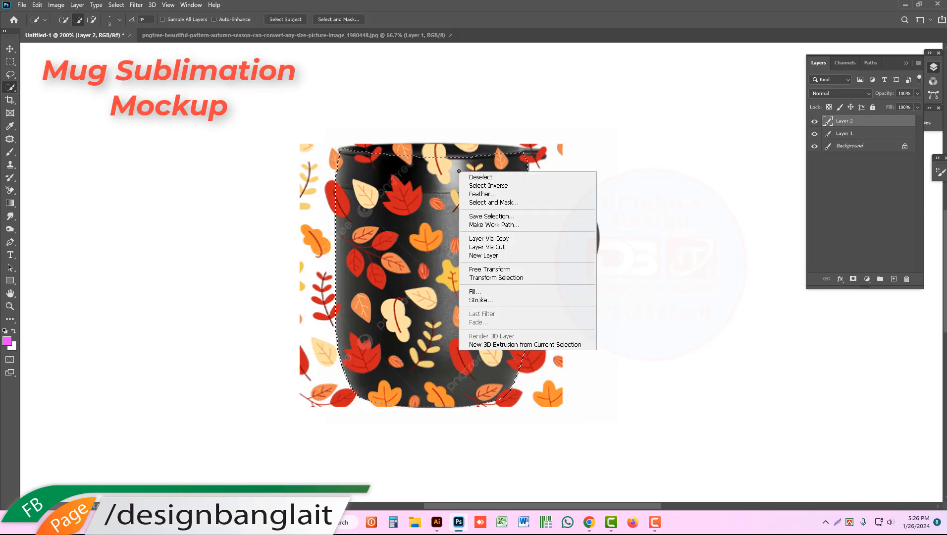
pyautogui.click(489, 186)
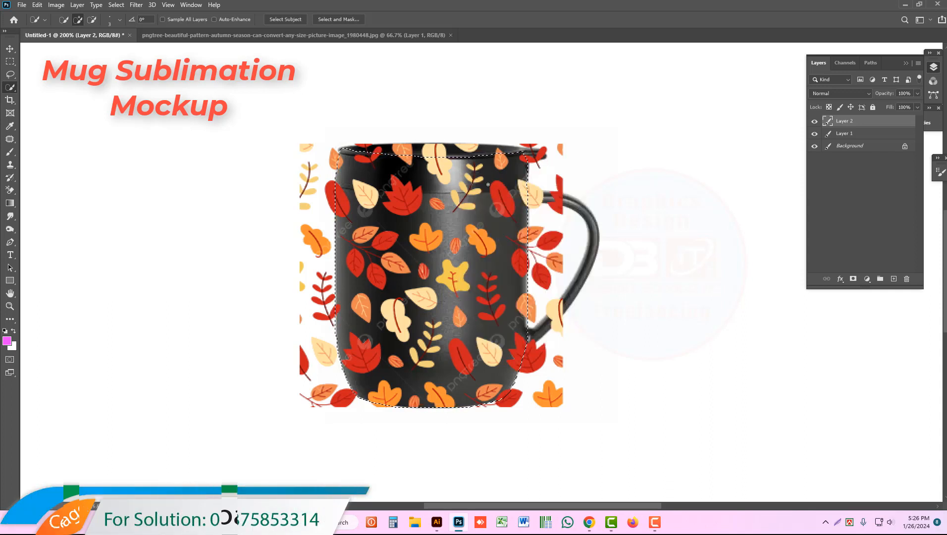
pyautogui.press('Delete')
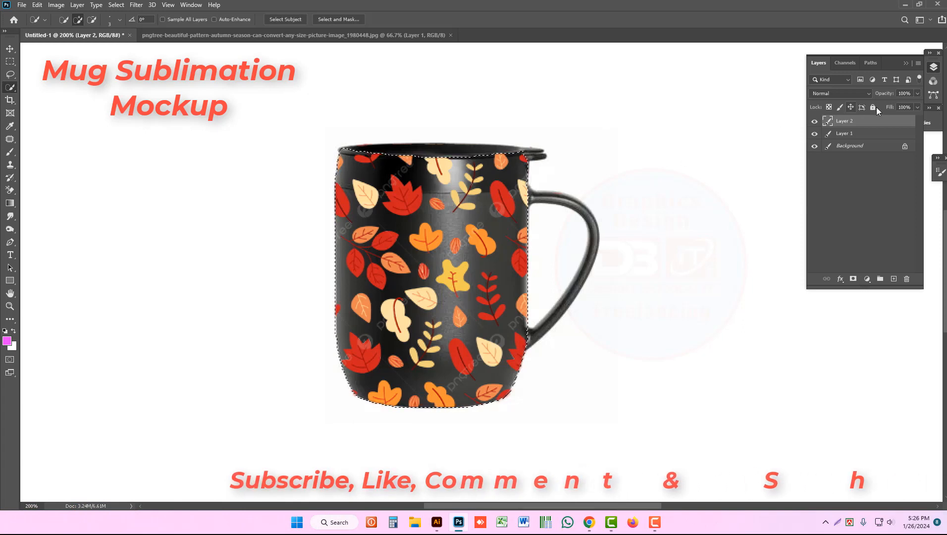
pyautogui.click(869, 94)
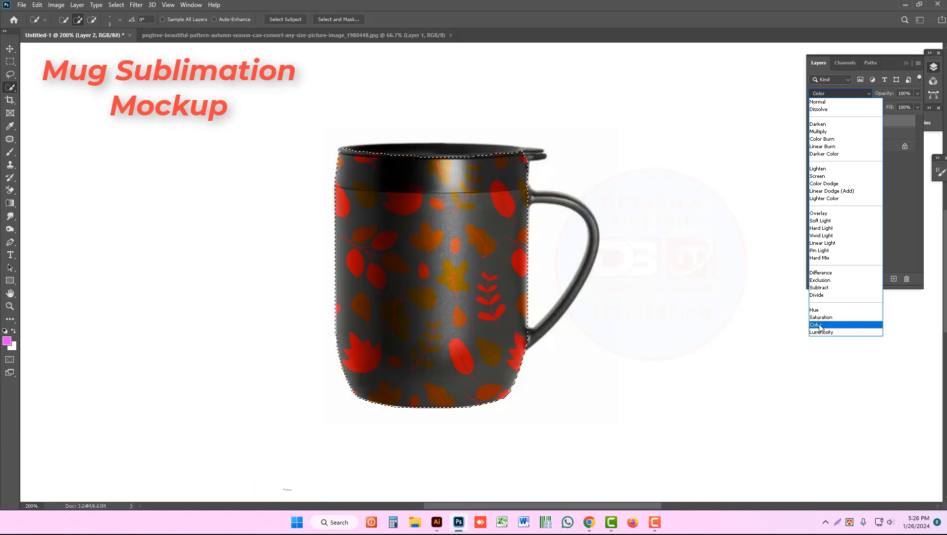
pyautogui.click(819, 325)
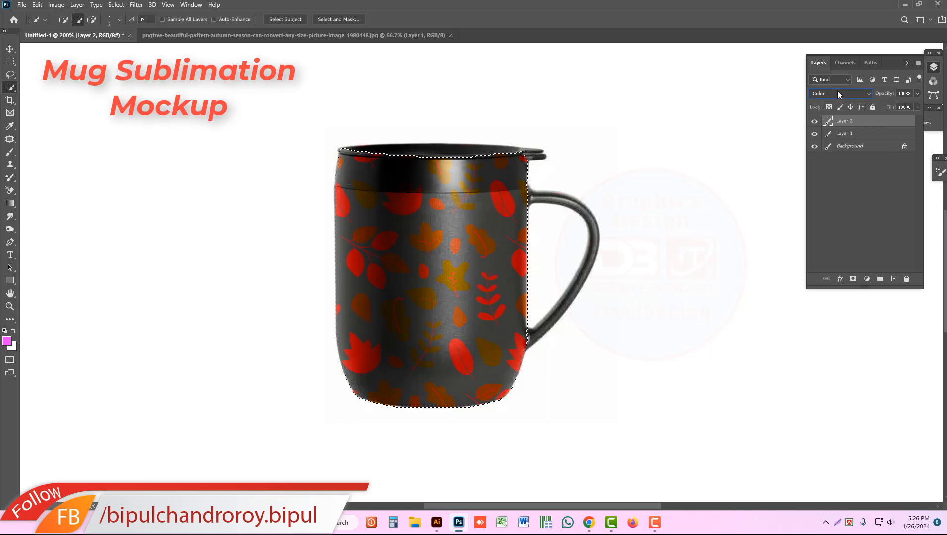
# Step: Split Layer 2's Blend If range for the underlying layer to 0/13 and 198/255, apply it, and deselect the mug body
pyautogui.rightClick(848, 128)
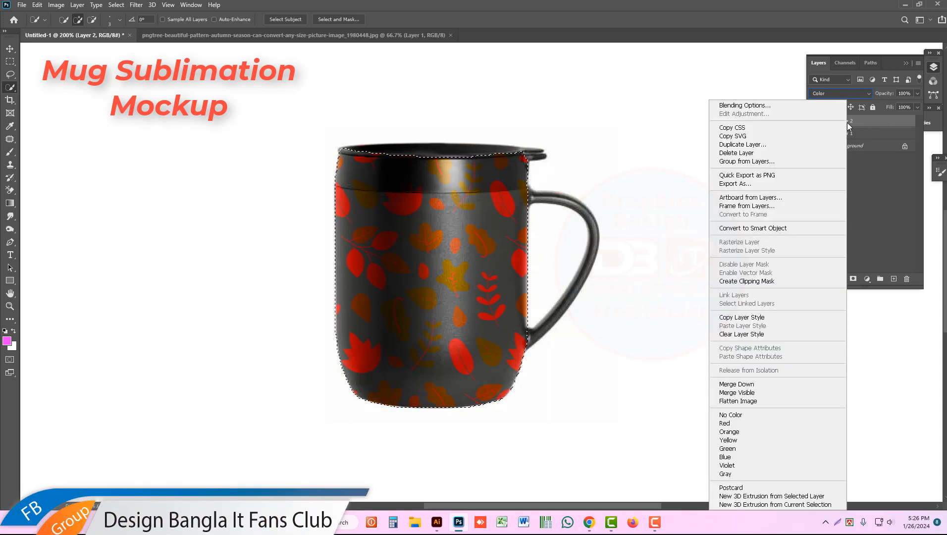
pyautogui.click(743, 106)
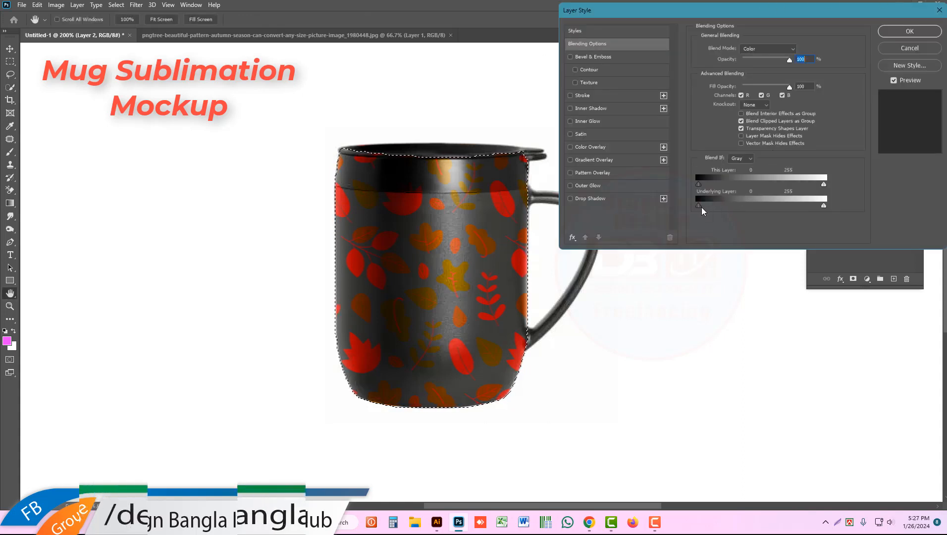
pyautogui.moveTo(708, 207); pyautogui.dragTo(716, 208)
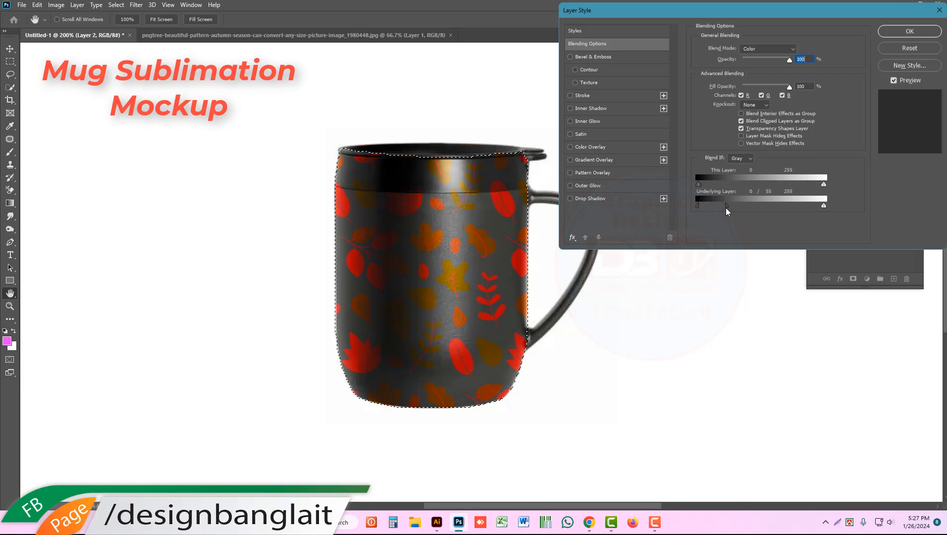
pyautogui.moveTo(727, 208)
pyautogui.mouseDown()
pyautogui.moveTo(765, 214)
pyautogui.moveTo(709, 208)
pyautogui.mouseUp()
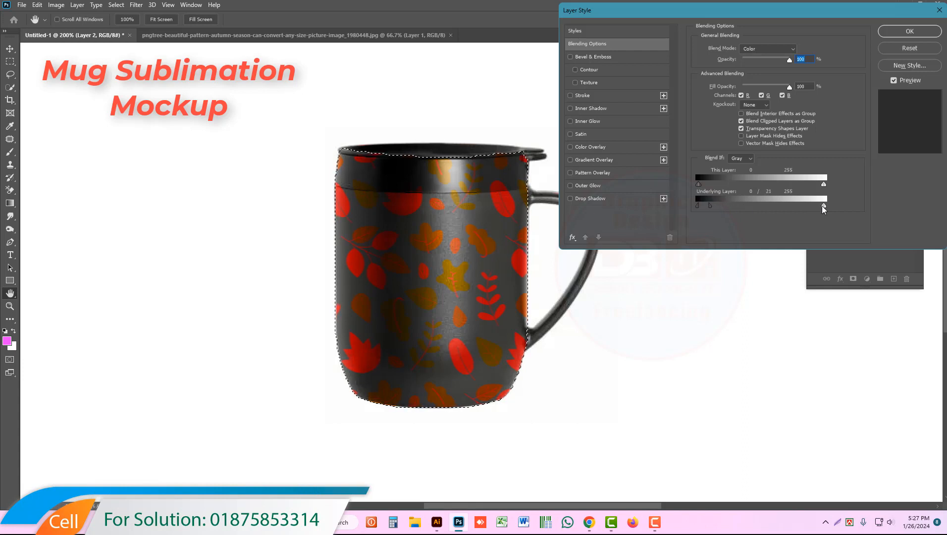
pyautogui.moveTo(824, 209); pyautogui.dragTo(692, 207)
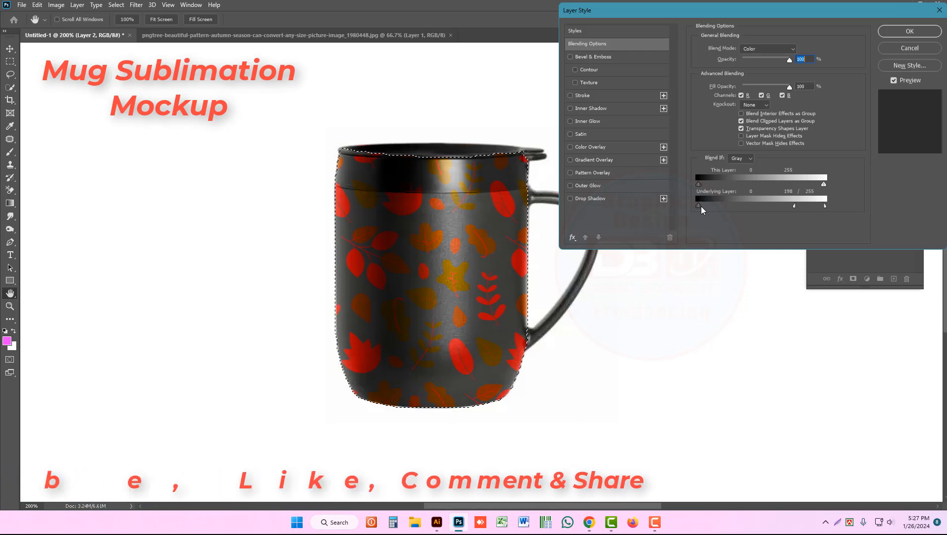
pyautogui.moveTo(700, 205); pyautogui.dragTo(706, 206)
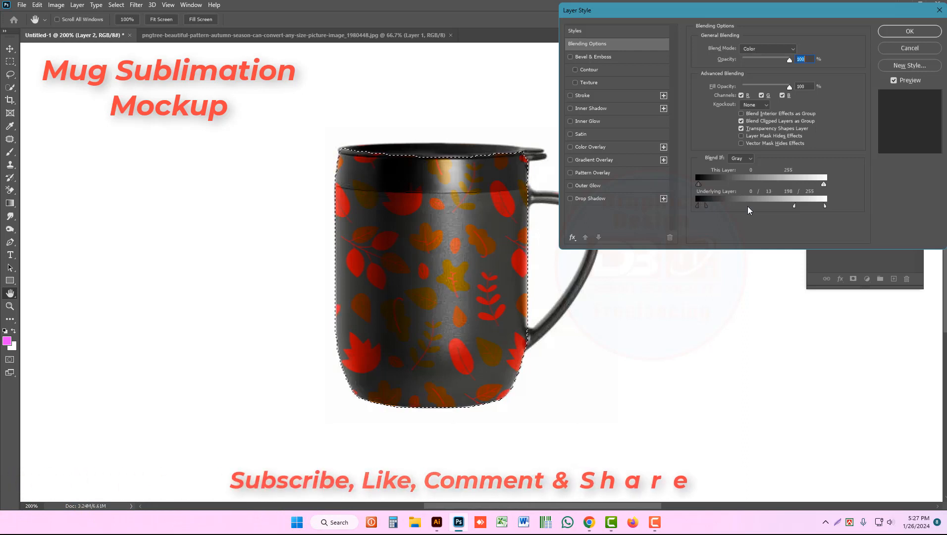
pyautogui.click(910, 30)
pyautogui.press('w')
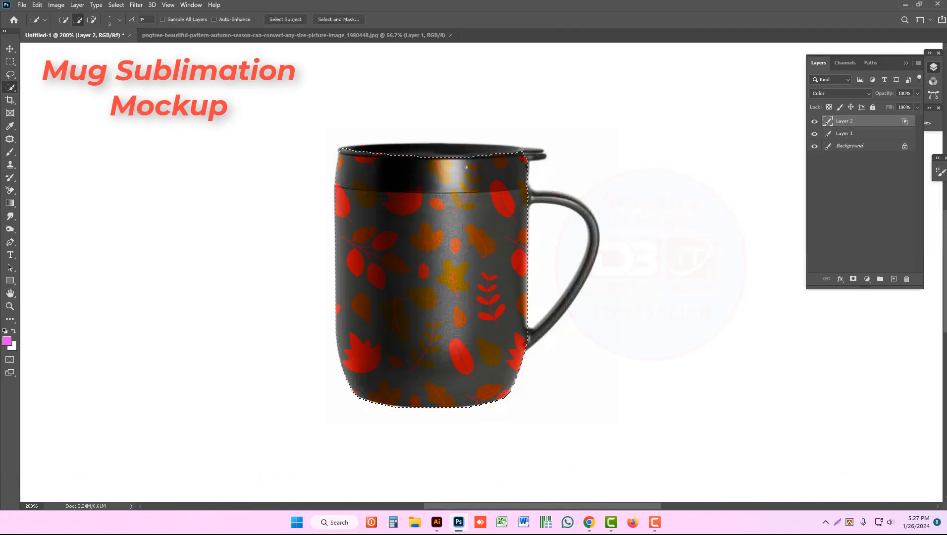
pyautogui.hotkey('ctrl', 'd')
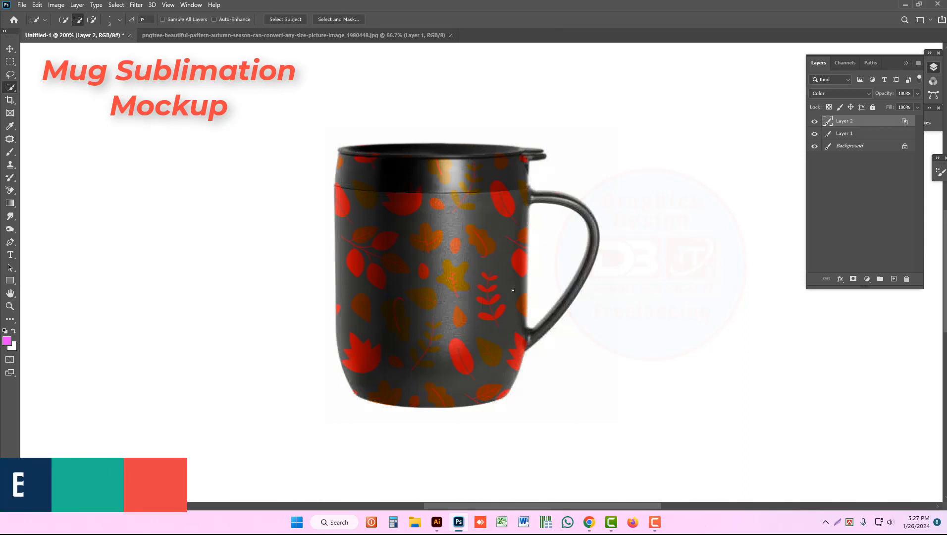
# Step: Compare the mug with and without the blended leaf pattern on Layer 2, including a closer view of the body
pyautogui.click(815, 122)
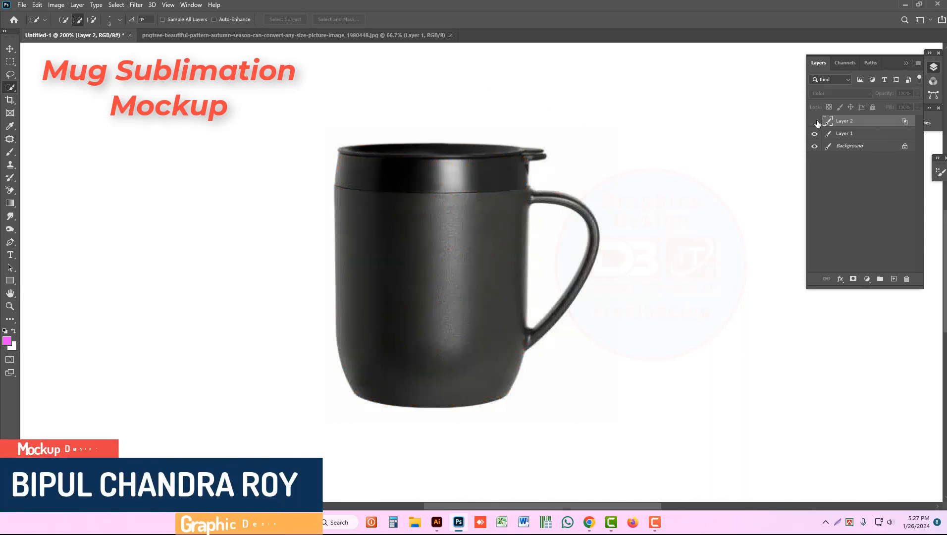
pyautogui.click(815, 122)
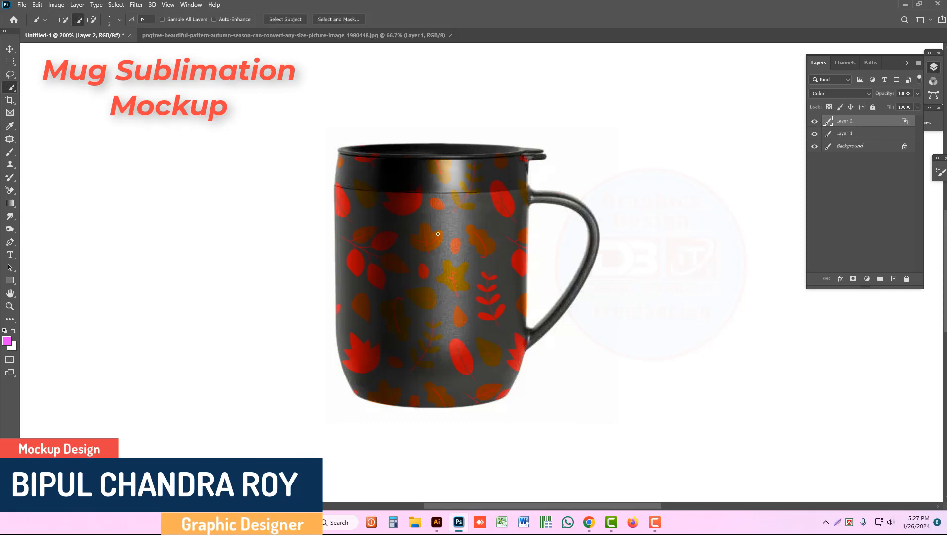
pyautogui.click(815, 122)
pyautogui.click(815, 121)
pyautogui.scroll(1, 484, 271)
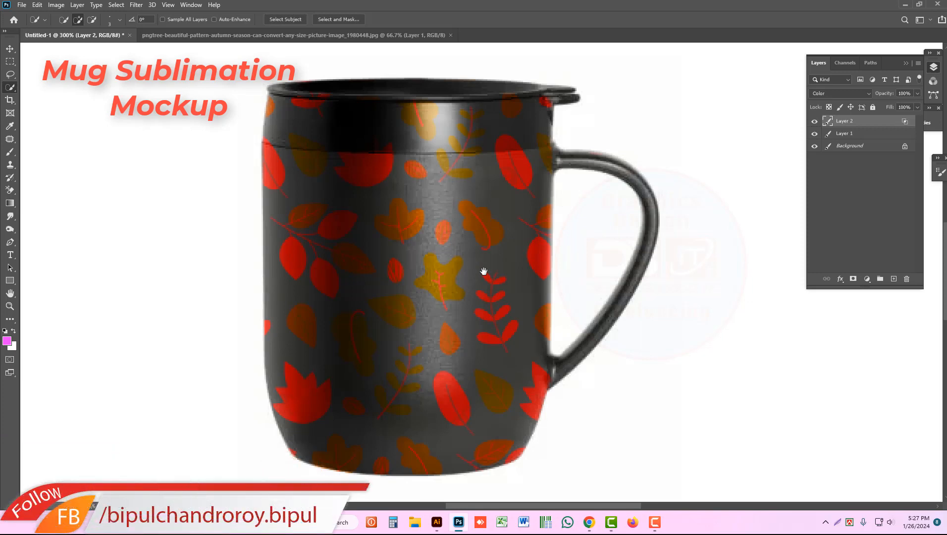
pyautogui.click(815, 122)
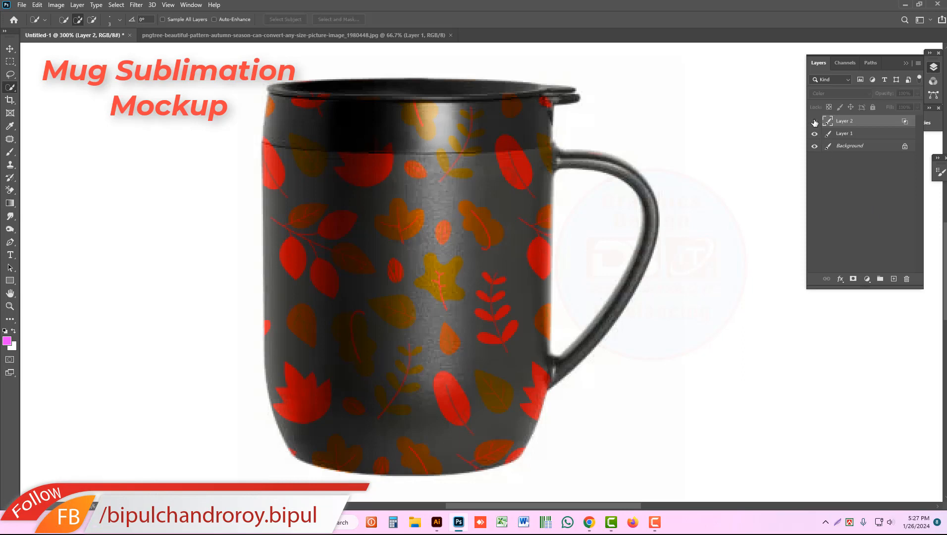
pyautogui.click(815, 121)
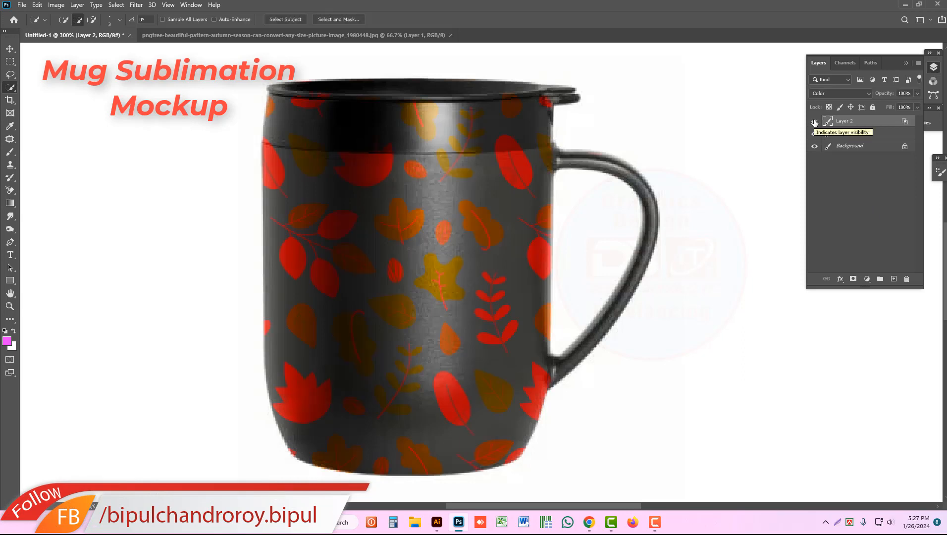